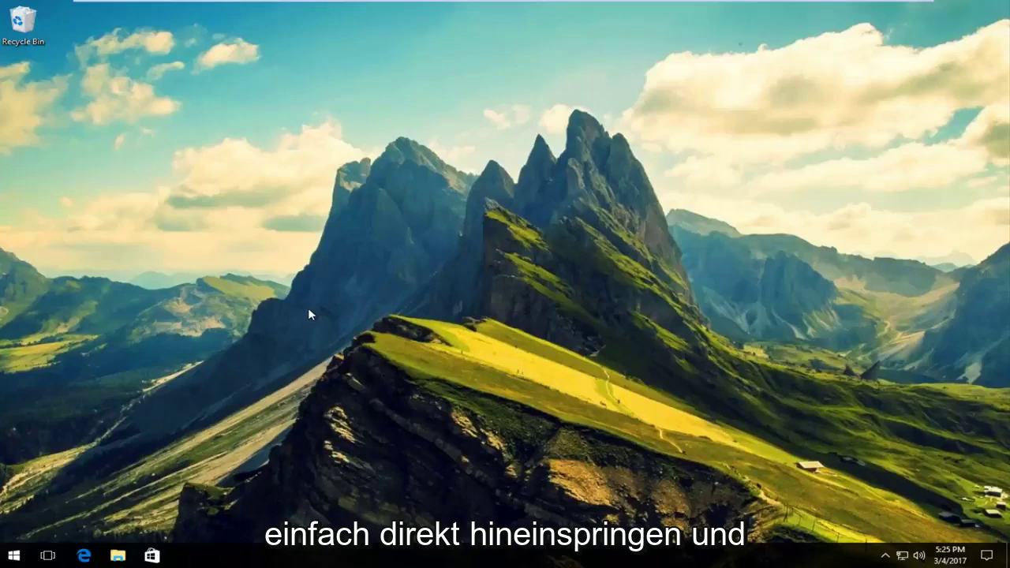
Search the Start menu for services.msc and launch the Services app
click(14, 555)
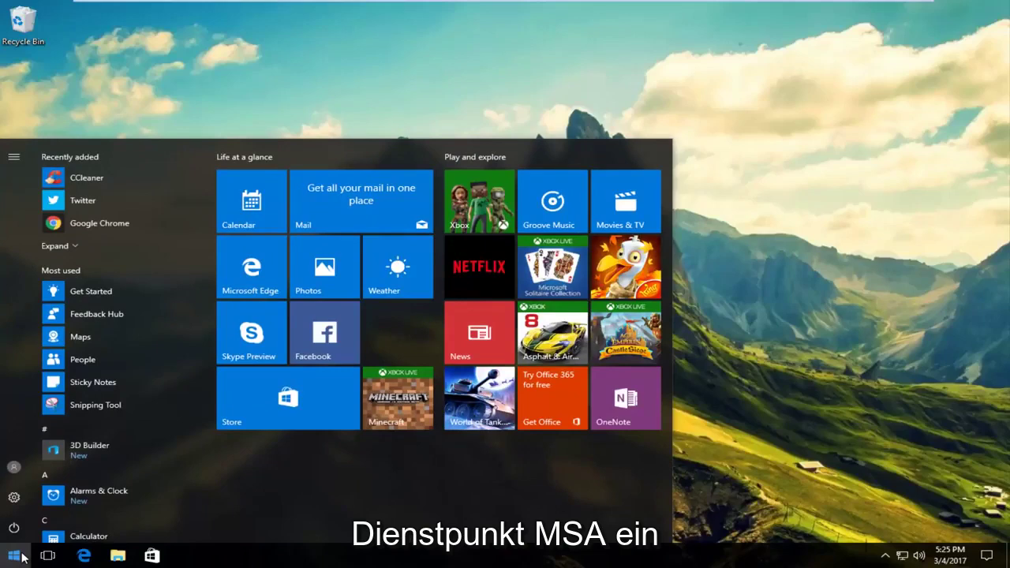
click(22, 557)
click(22, 557)
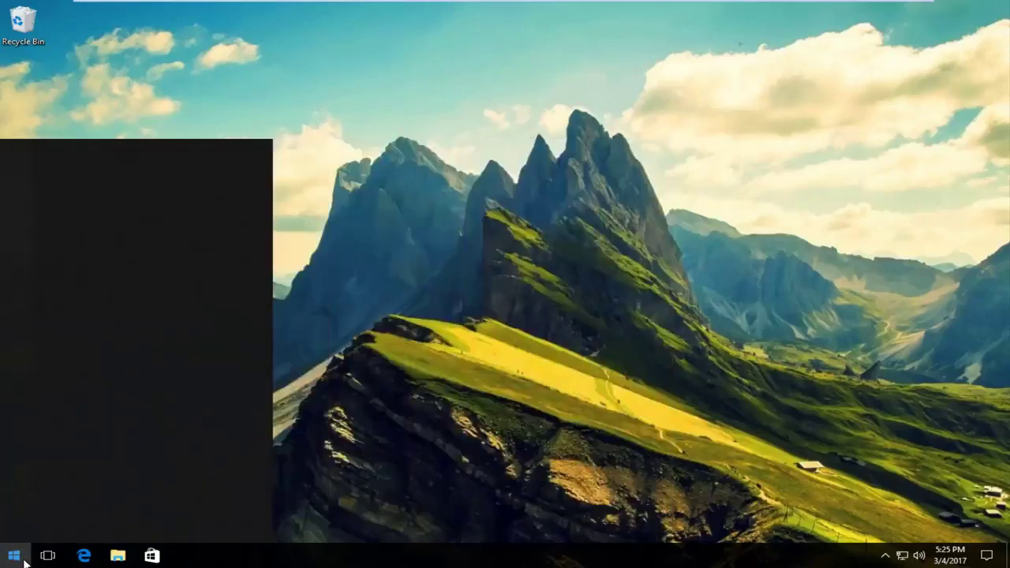
text(services.ms)
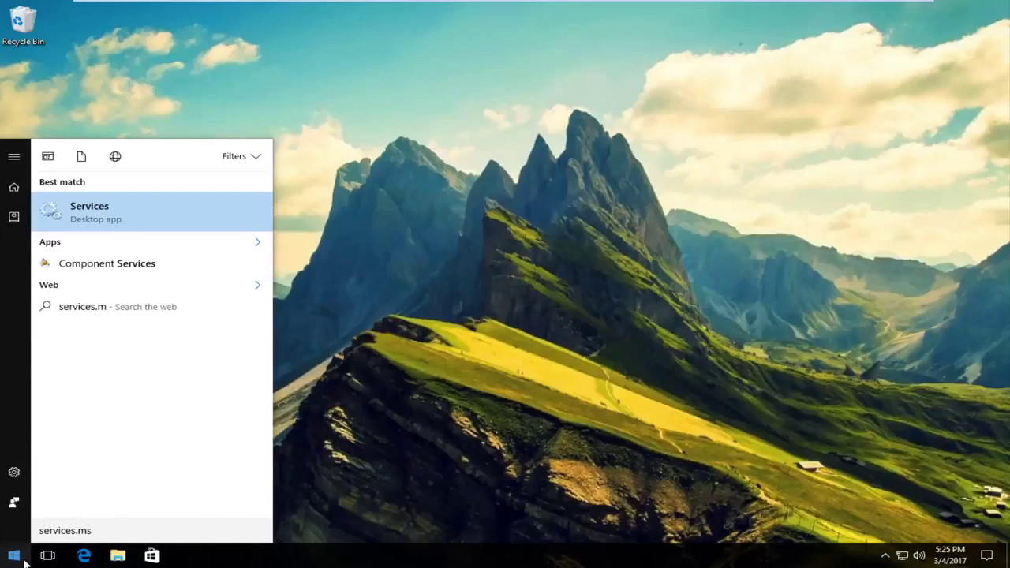
text(c)
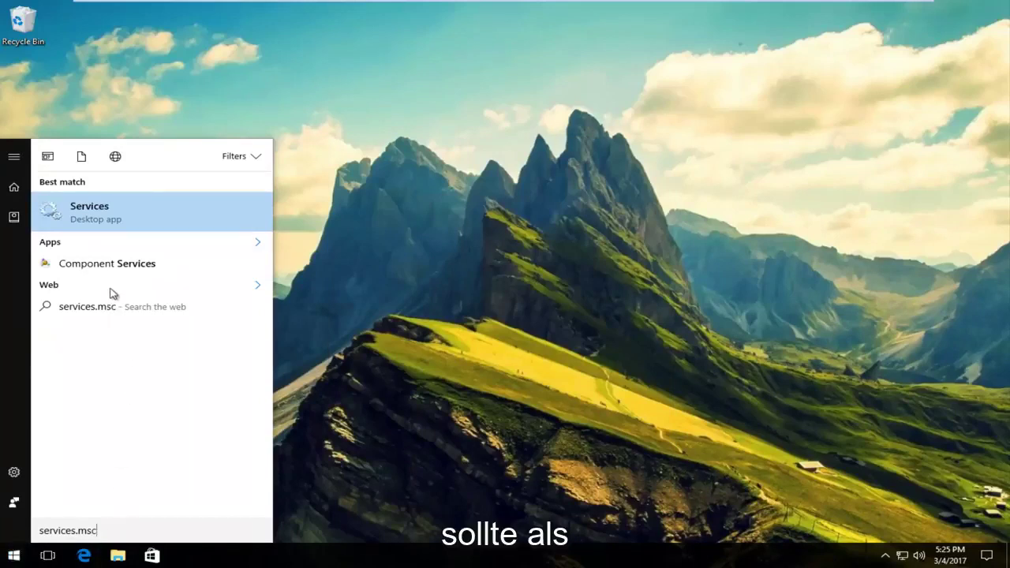
click(88, 213)
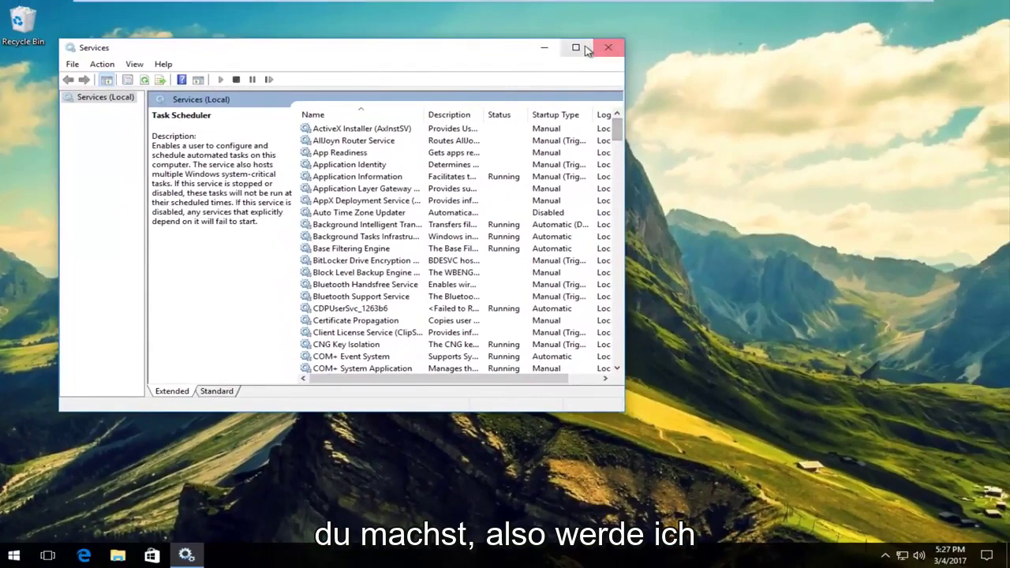
Maximize Services, widen the Name column, and select the Windows Event Log service
click(576, 47)
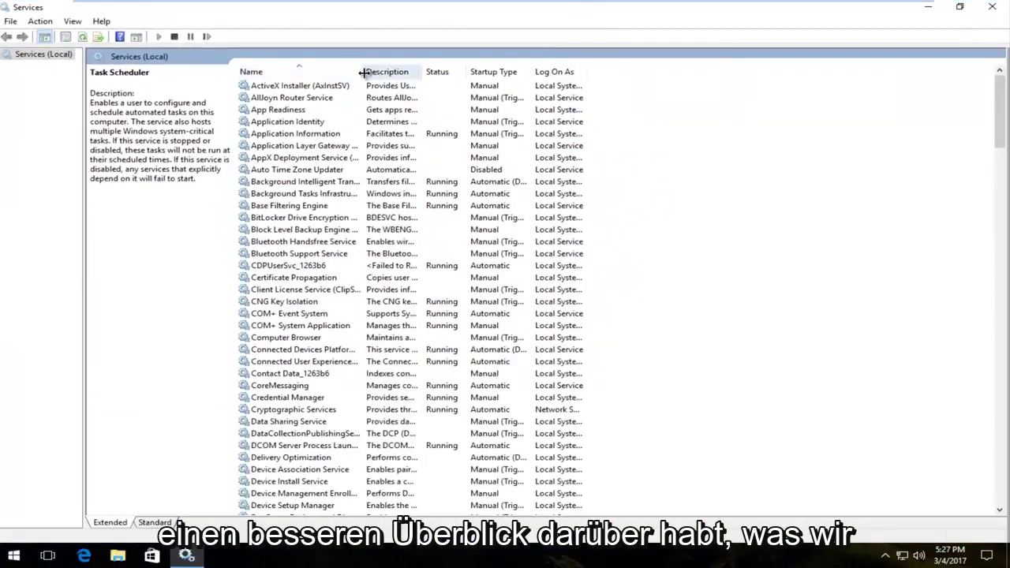
drag(361, 69, 525, 72)
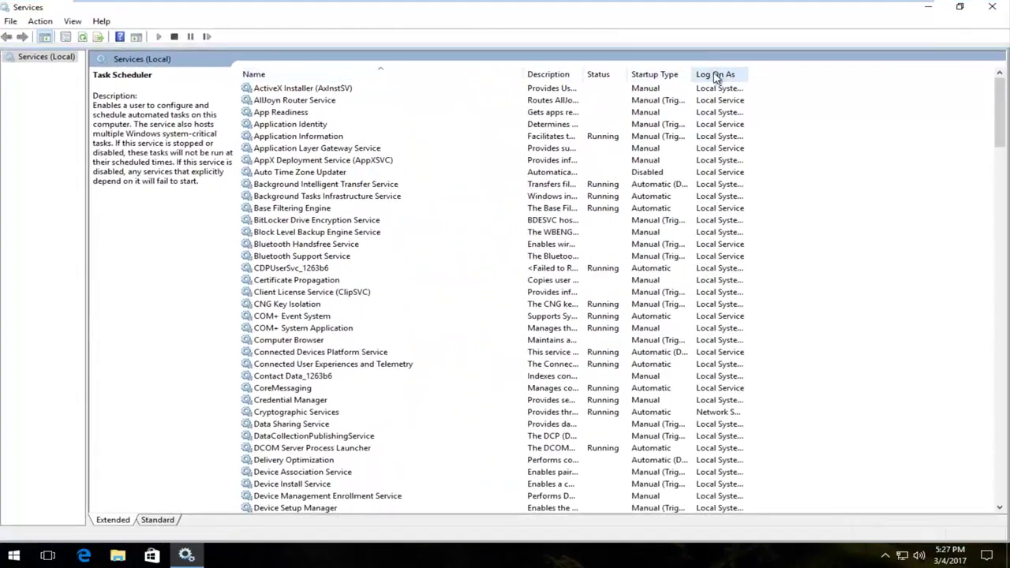
drag(1006, 101, 1007, 466)
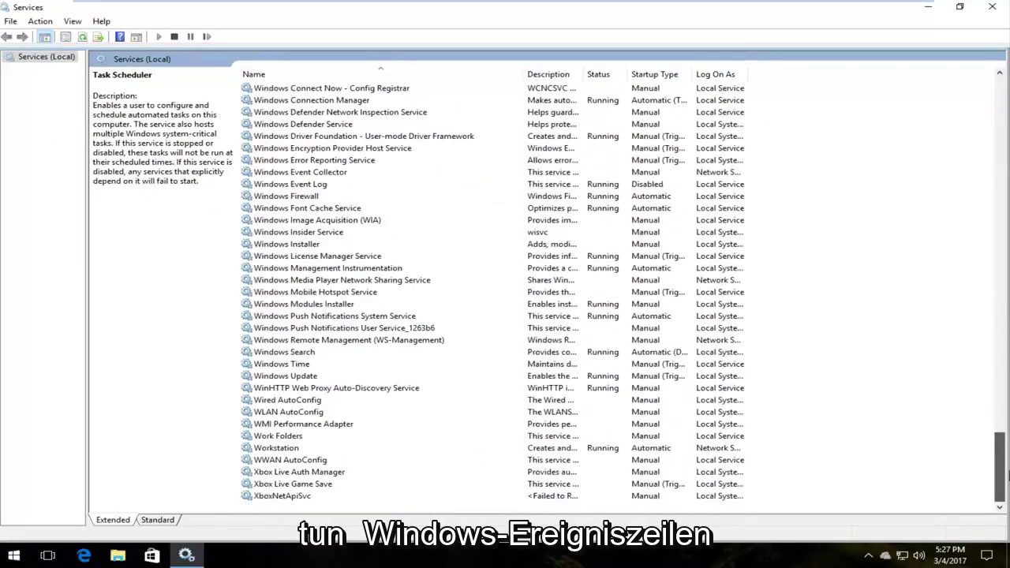
click(289, 186)
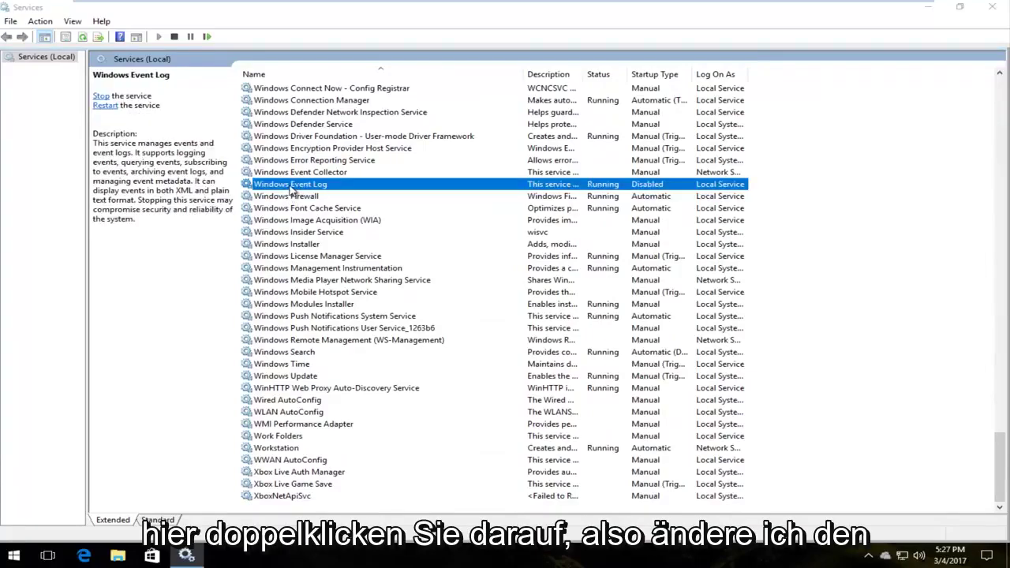
Change Windows Event Log's startup type from Disabled to Automatic and apply it
double_click(290, 186)
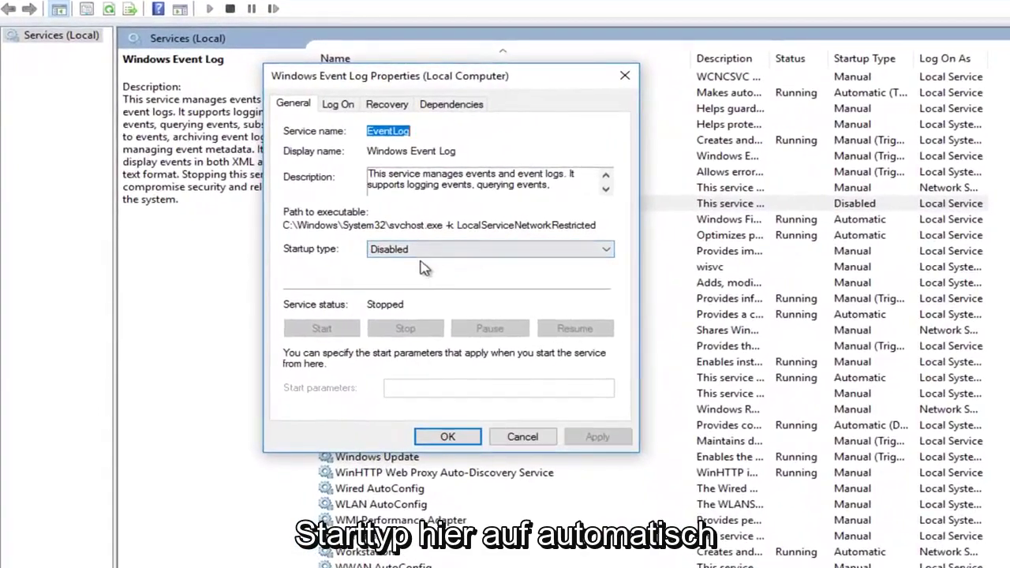
click(418, 249)
click(394, 269)
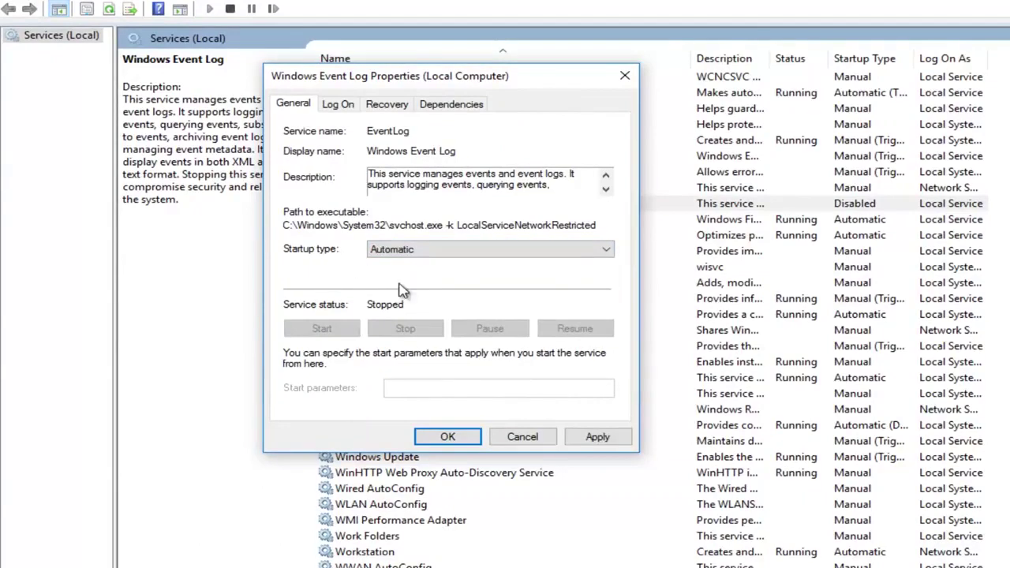
click(581, 438)
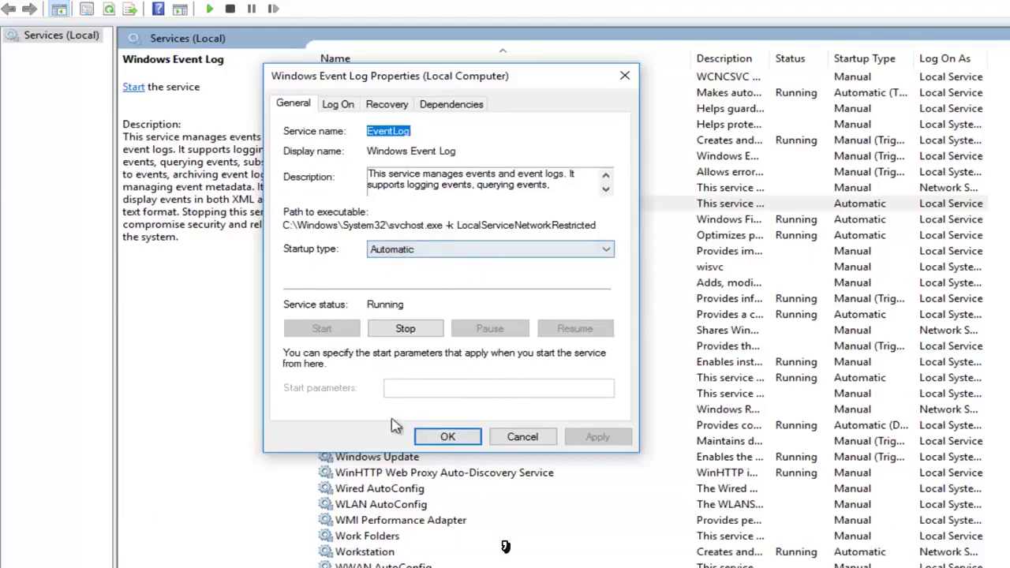
click(450, 440)
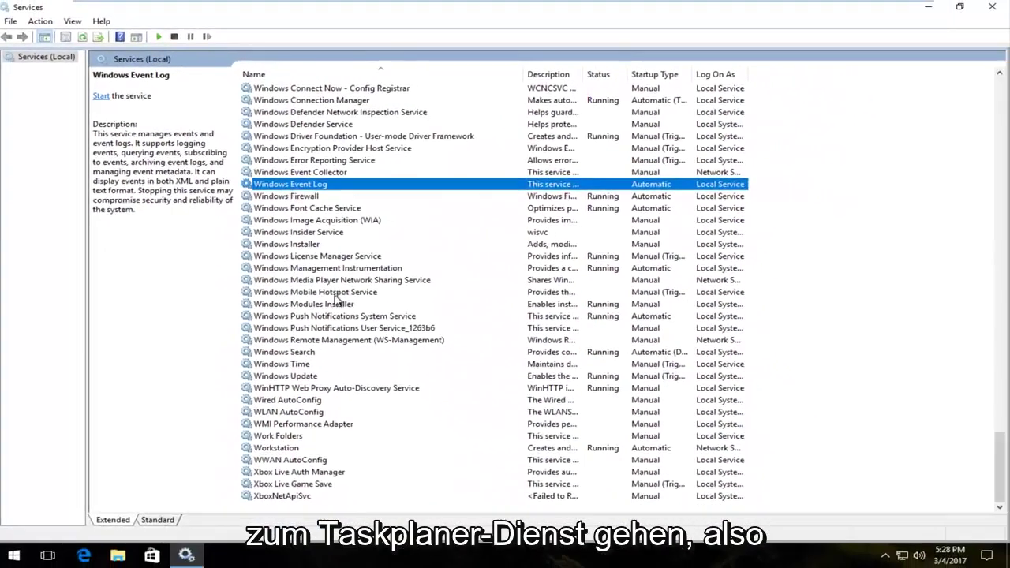
scroll(339, 282, up, 1)
scroll(339, 282, up, 4)
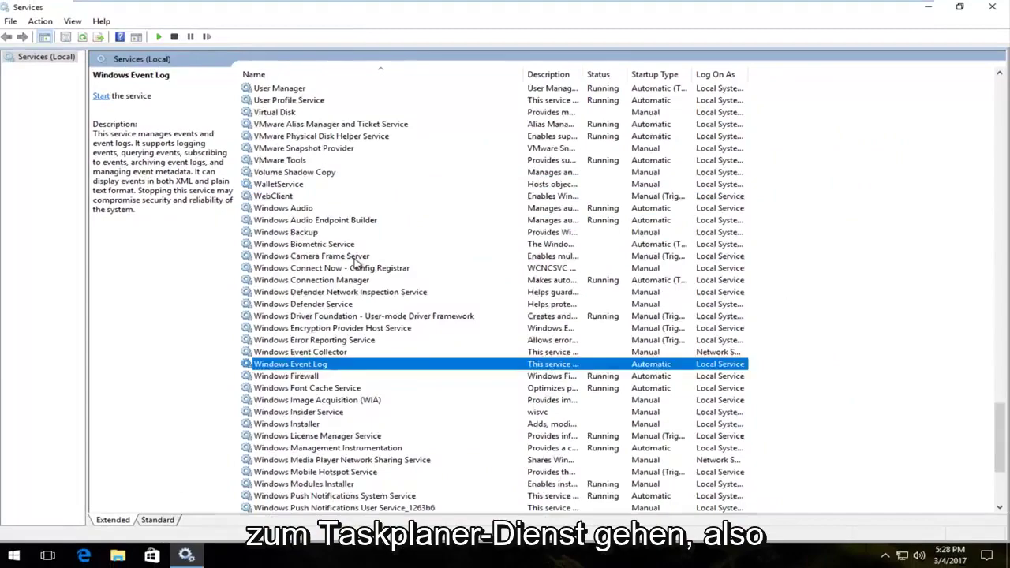
scroll(341, 260, up, 10)
scroll(335, 254, up, 6)
scroll(332, 254, down, 4)
scroll(331, 254, down, 3)
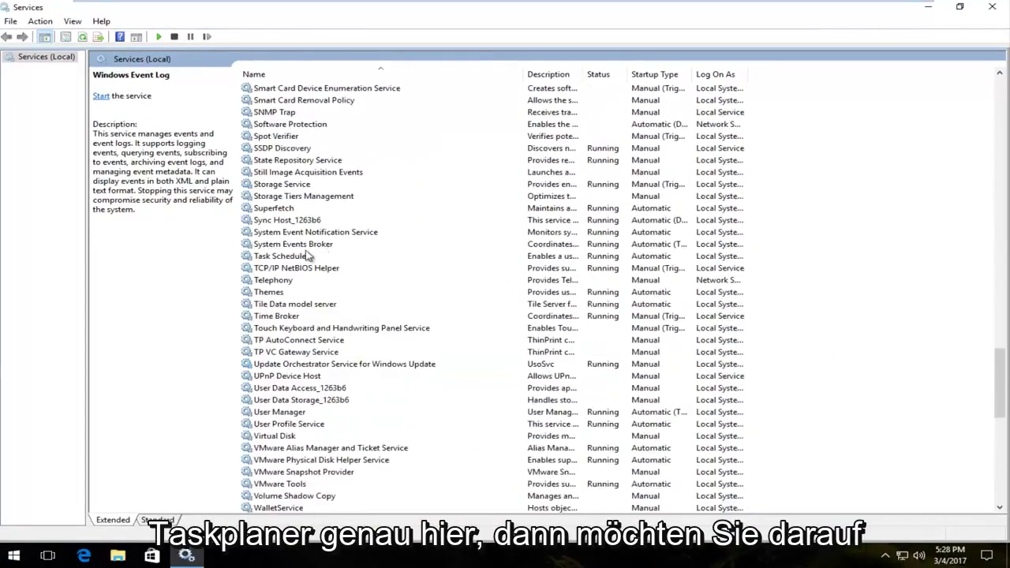
click(275, 257)
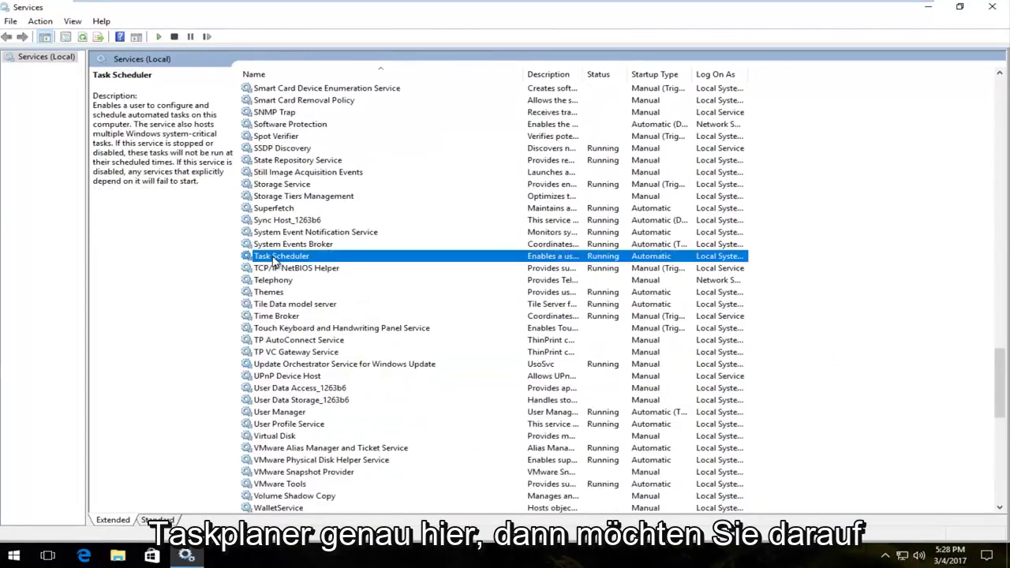
double_click(276, 259)
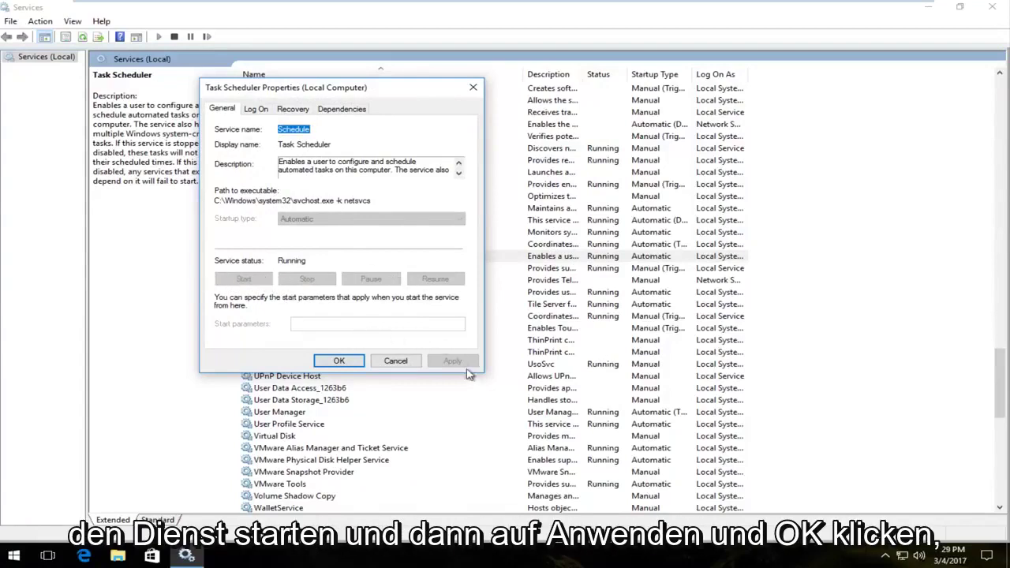
click(338, 362)
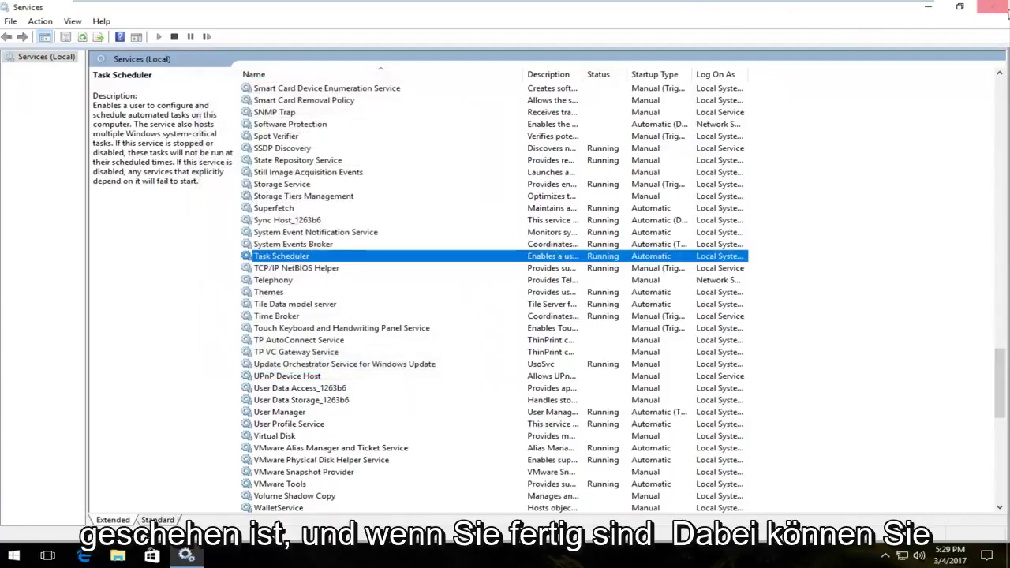
Close the maximized Services window with its X button
click(1003, 10)
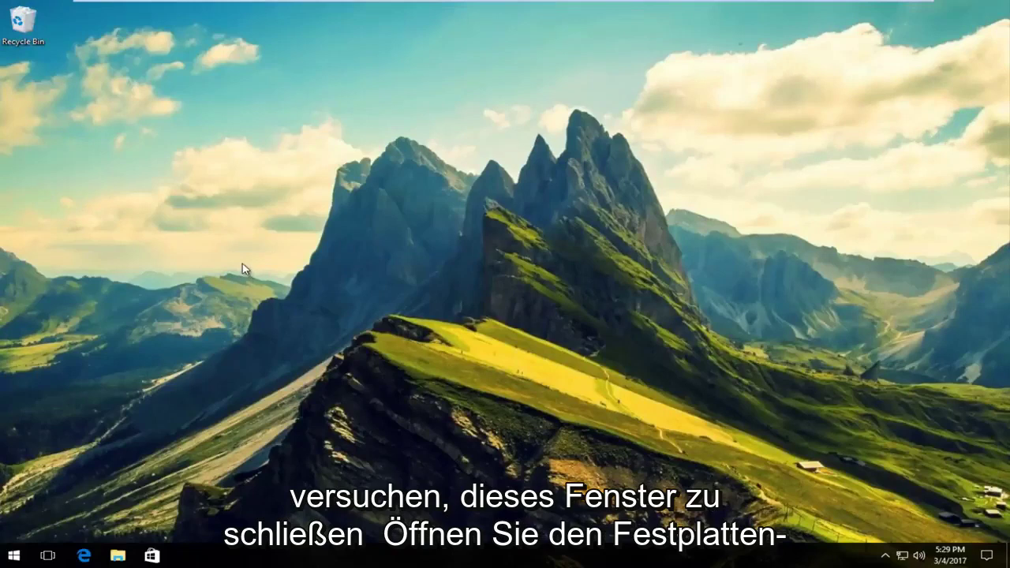